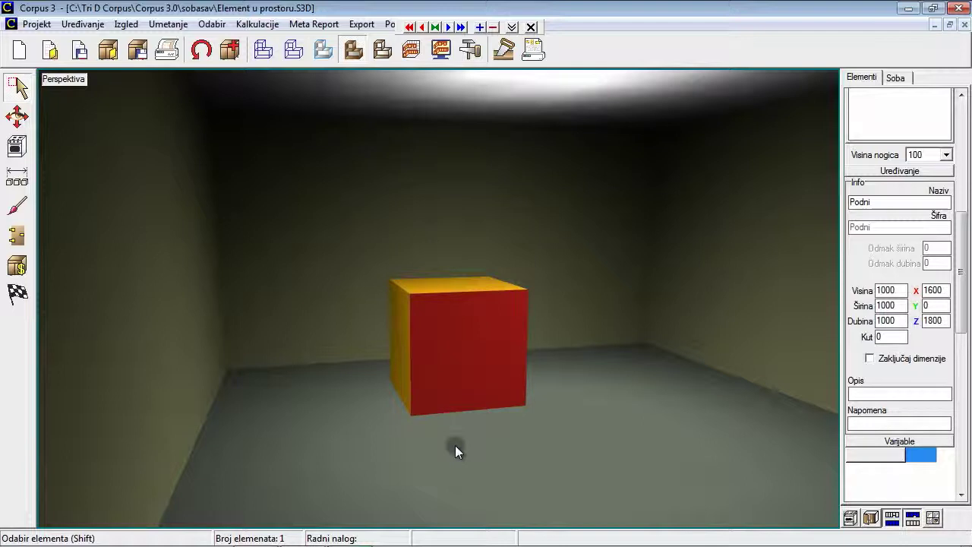
Select the Podni cube in the room and set its X position to 1800.
click(445, 338)
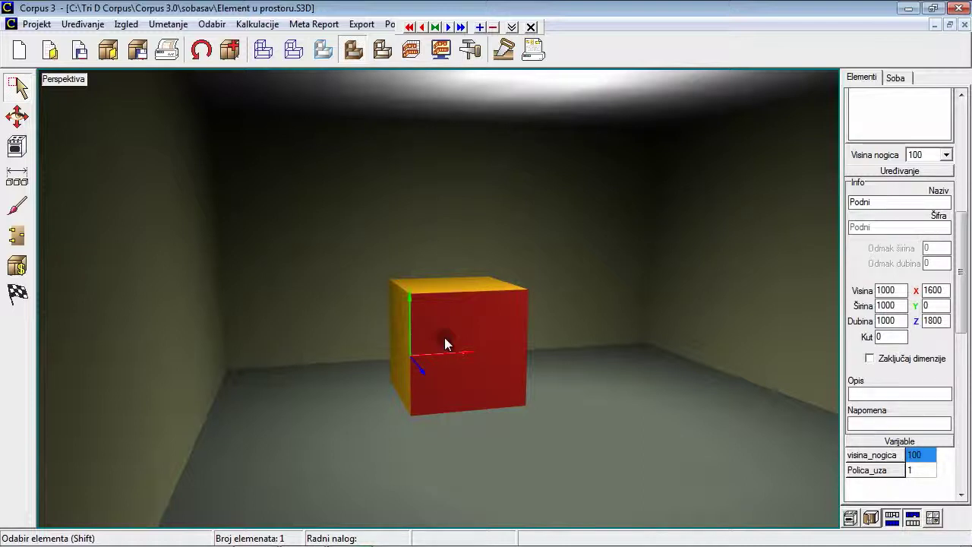
mouse_move(956, 319)
mouse_down()
mouse_move(966, 495)
mouse_move(963, 227)
mouse_move(966, 328)
mouse_up()
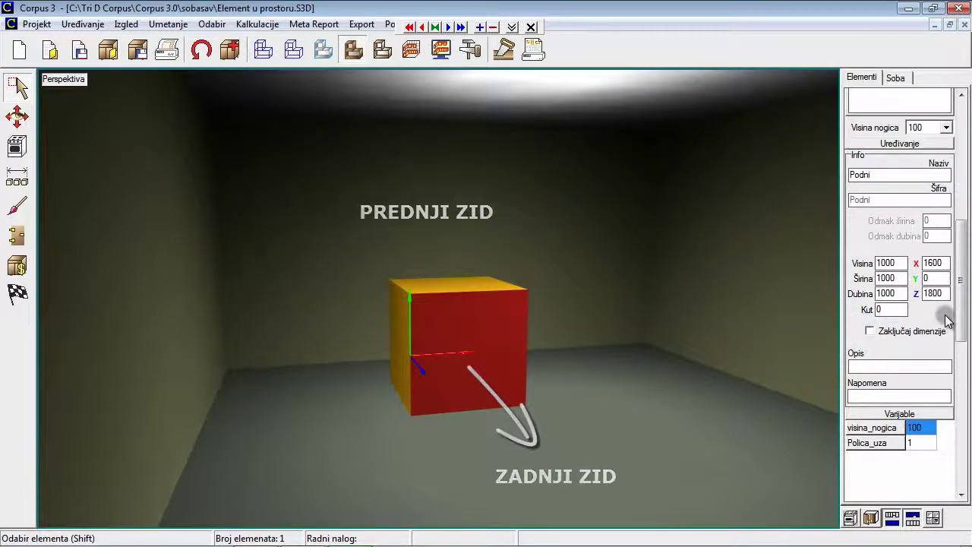
double_click(940, 263)
text(1800)
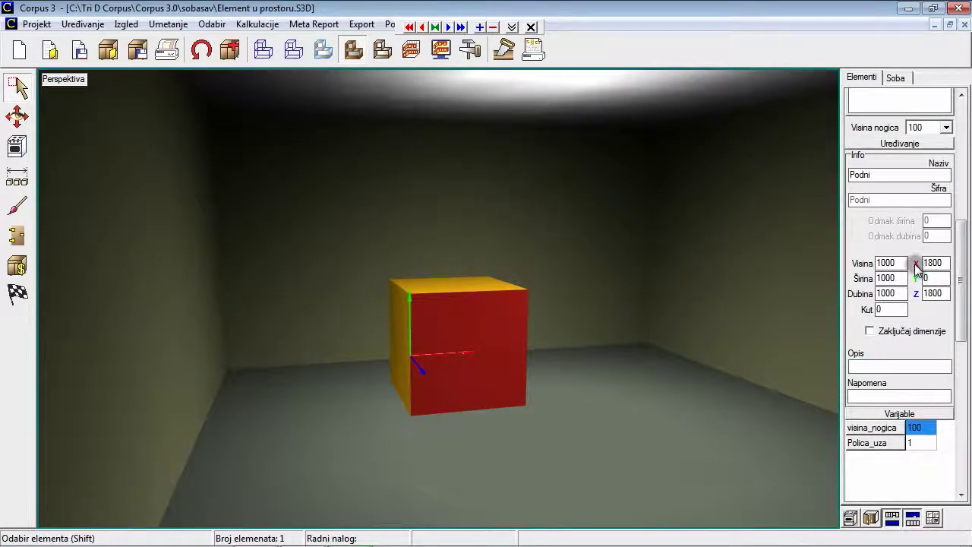
key(Return)
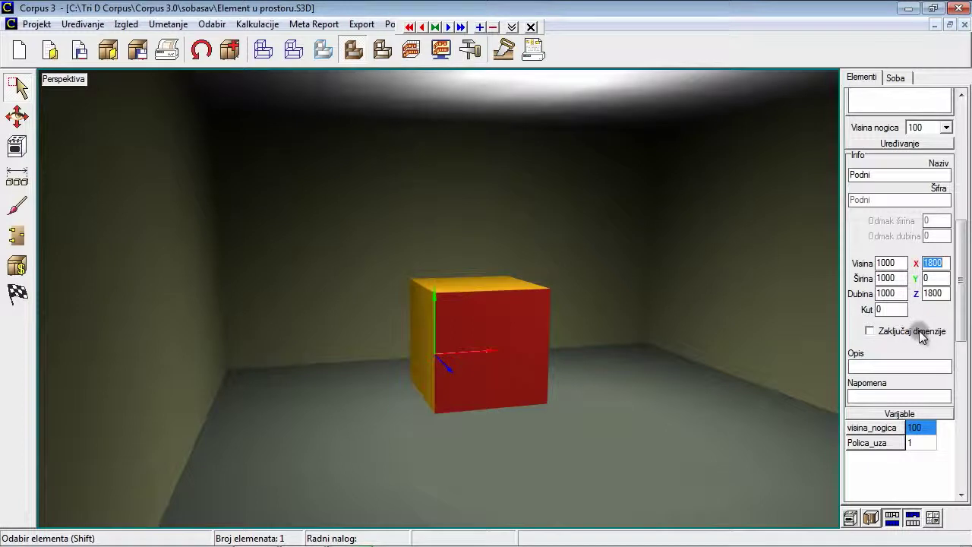
Rotate the Podni cube by setting its angle (Kut) to 90.
double_click(881, 309)
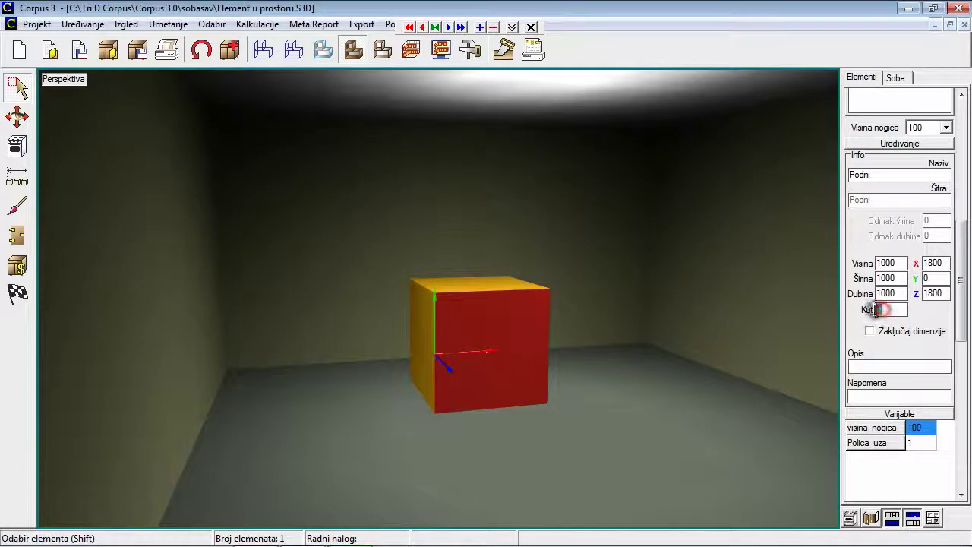
text(90)
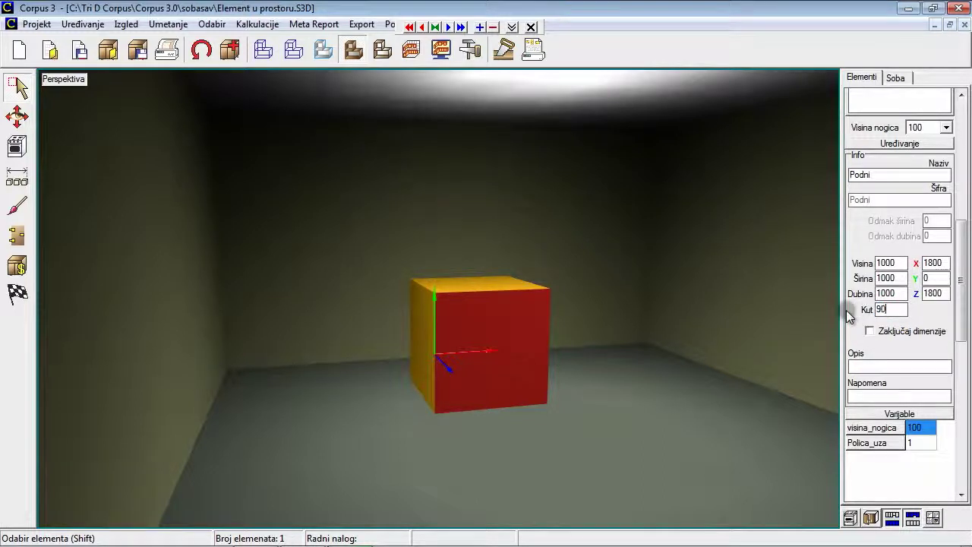
key(Return)
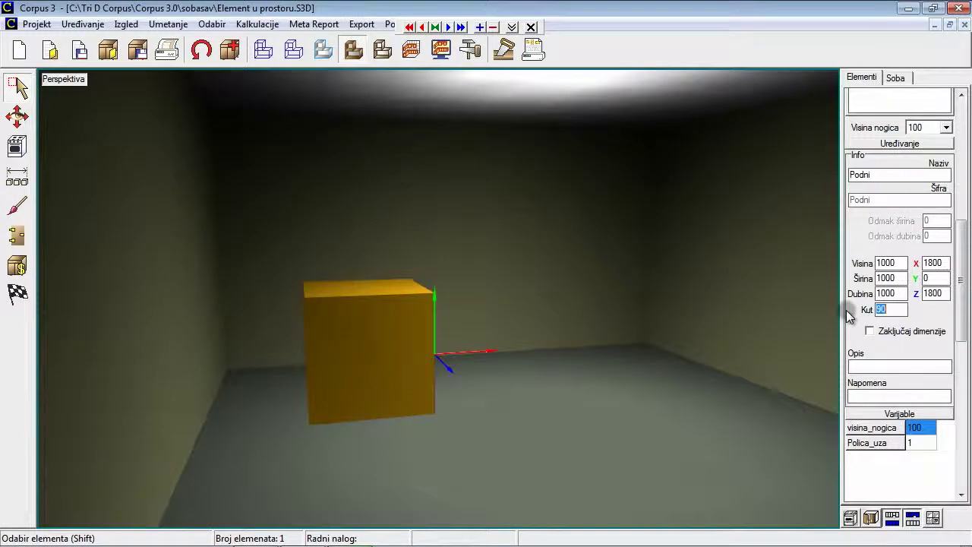
Reselect the Podni cube and set its rotation angle (Kut) to 180.
click(17, 116)
drag(463, 431, 693, 388)
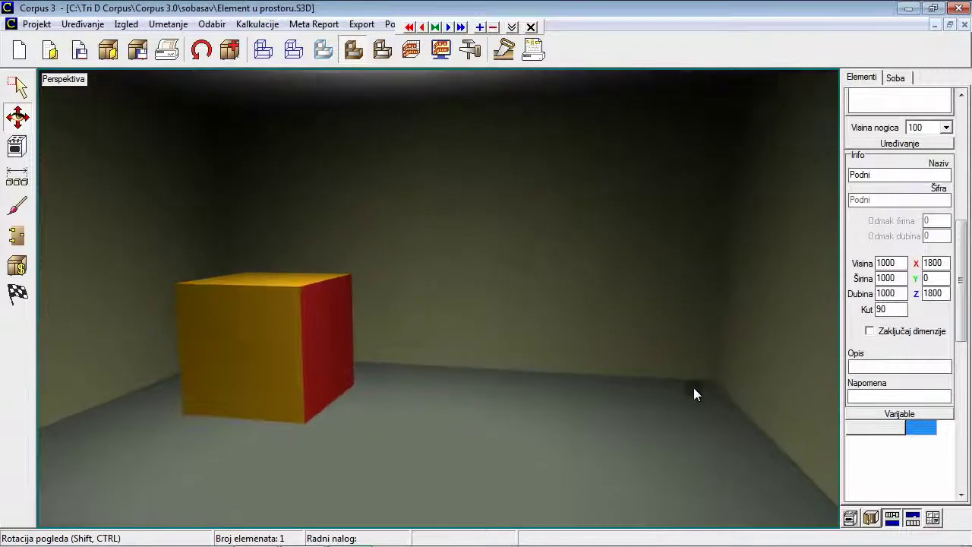
click(17, 86)
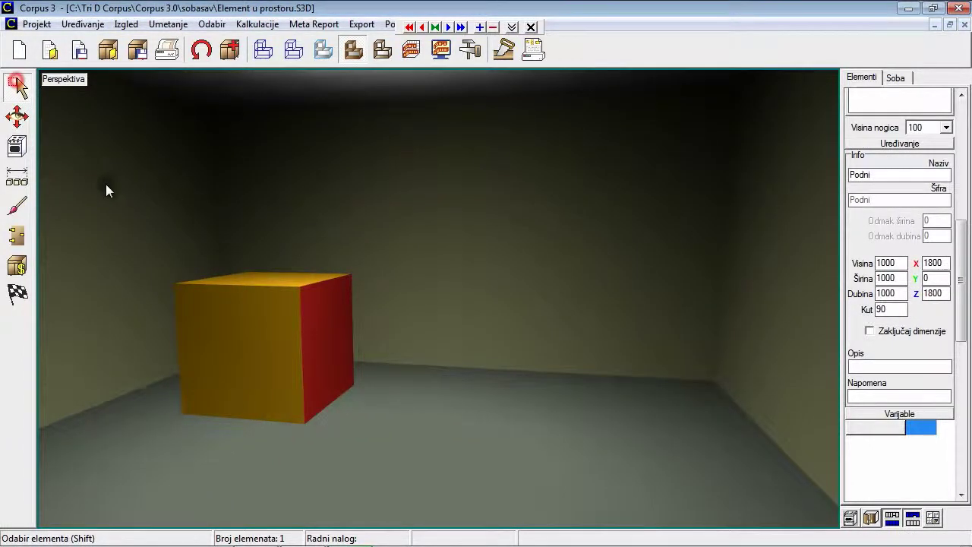
click(257, 314)
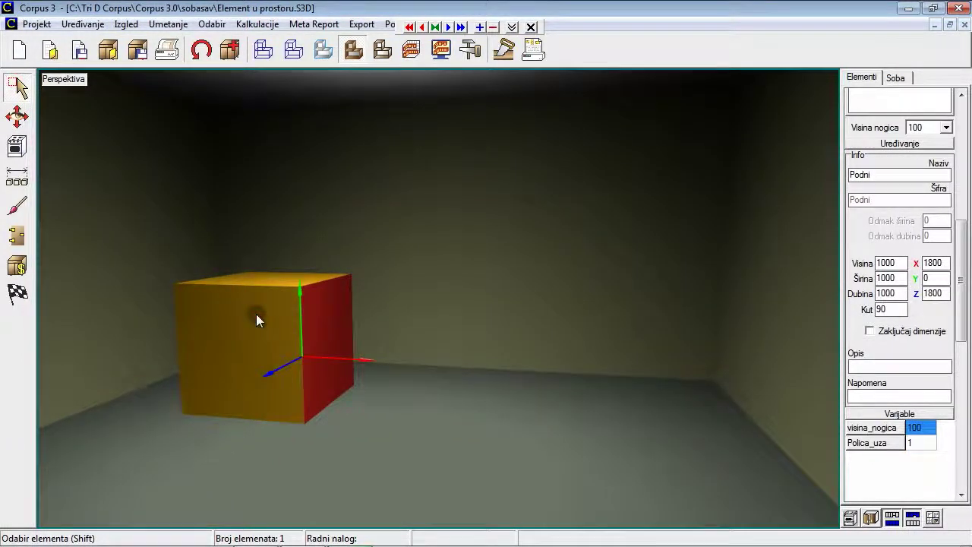
click(887, 310)
text(1)
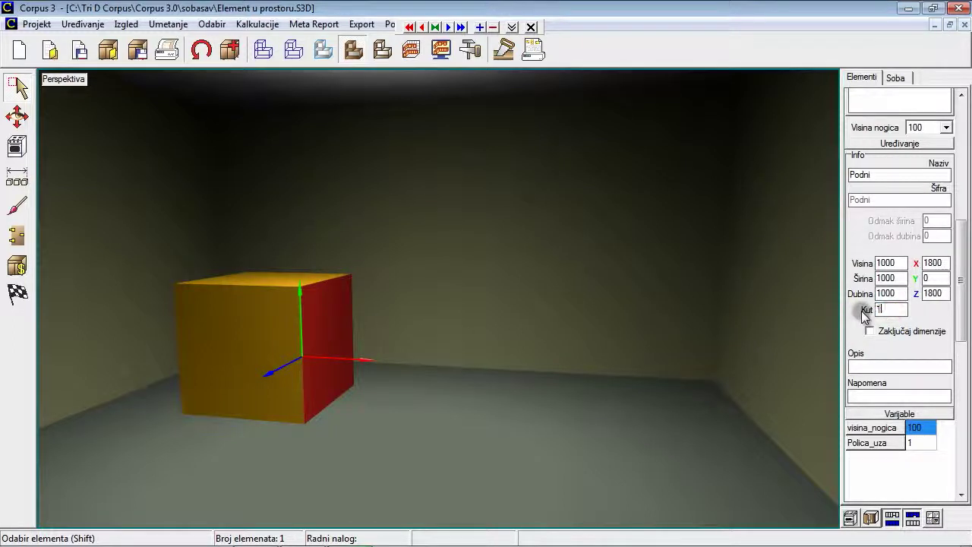
text(80)
key(Return)
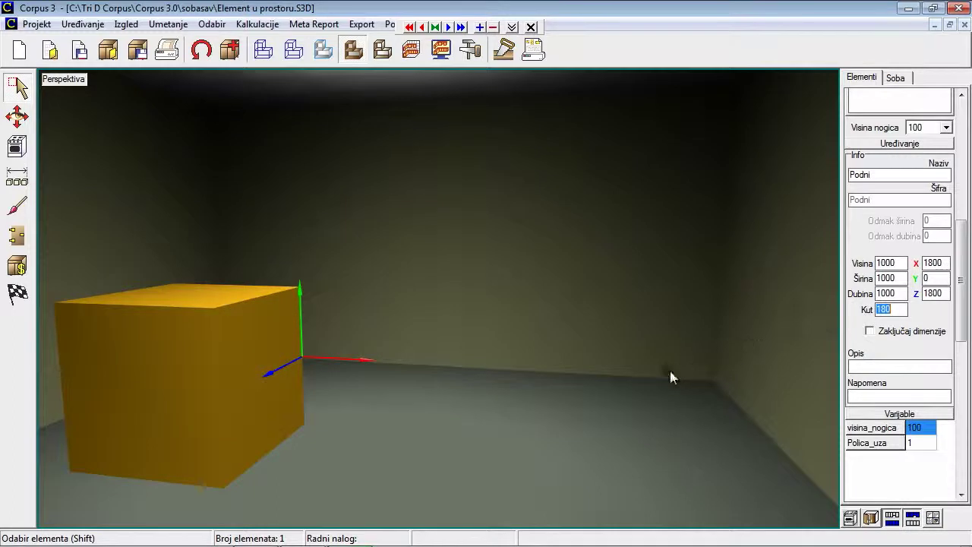
Select the turned Podni cube and set its Z position to 0.
click(17, 116)
drag(357, 427, 521, 464)
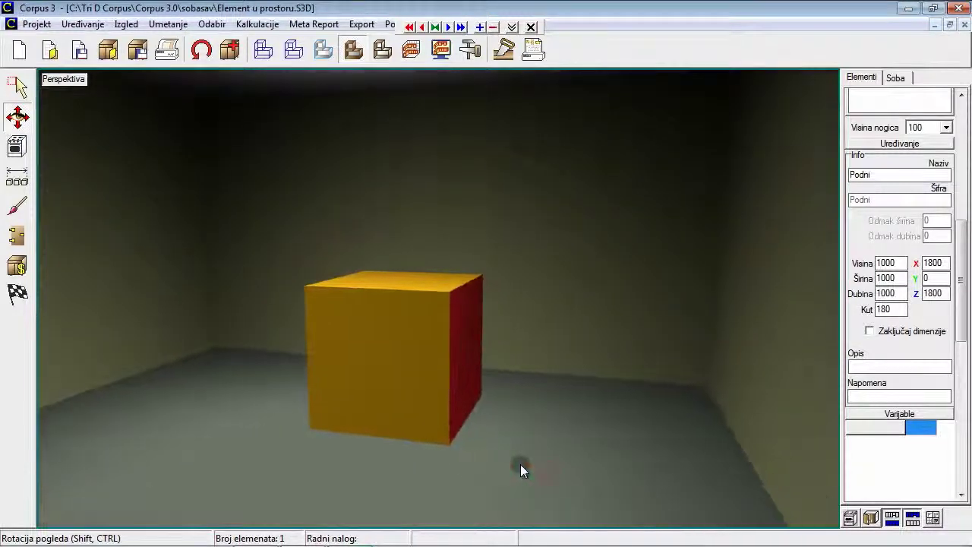
click(425, 374)
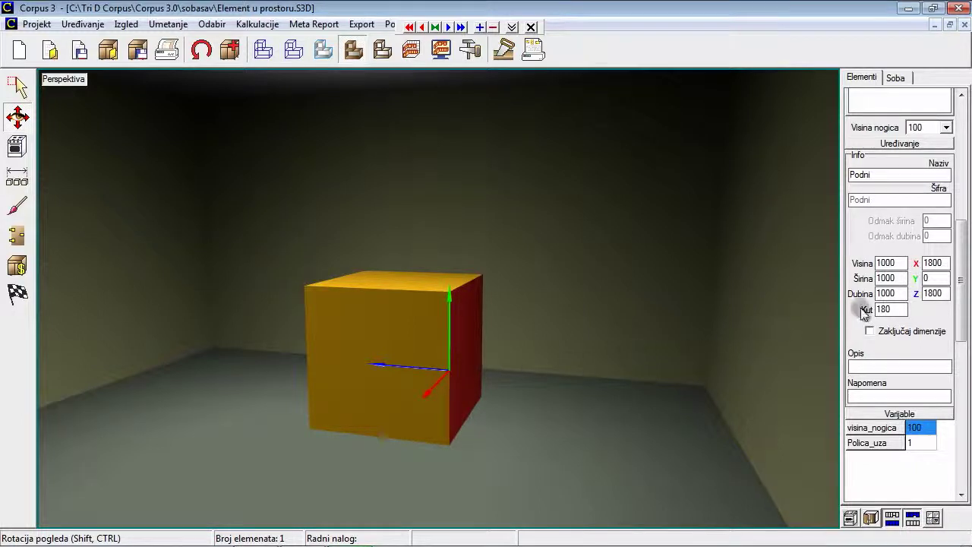
click(942, 293)
drag(941, 293, 922, 294)
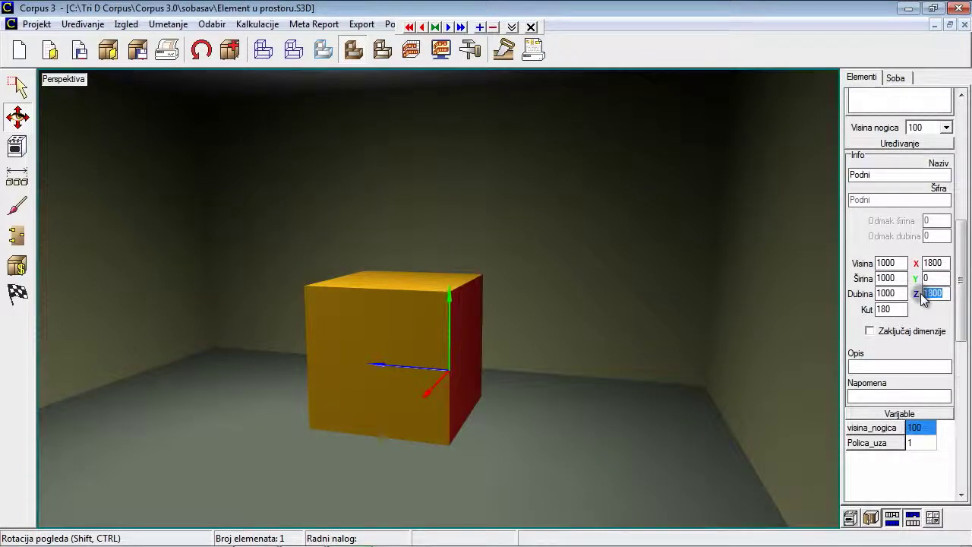
text(0)
key(Return)
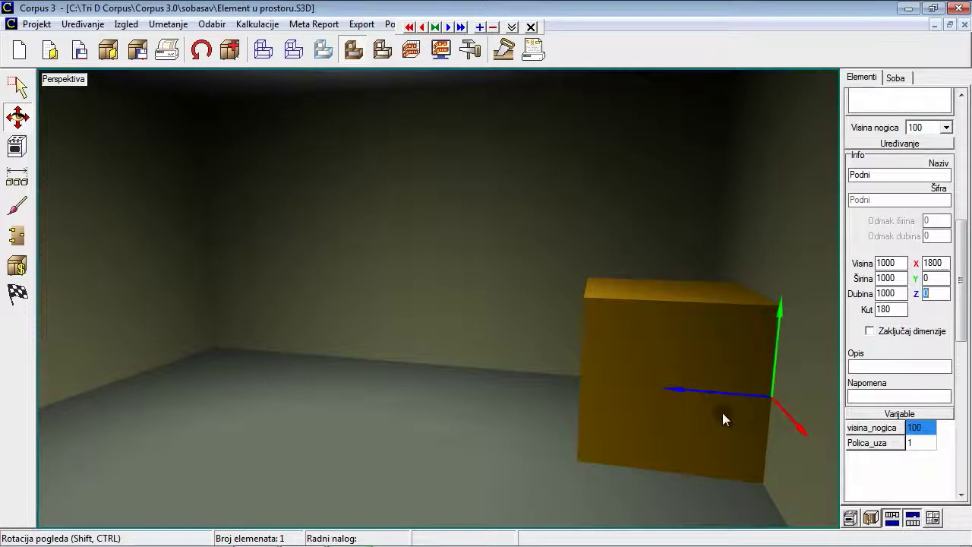
Set the Podni cube's rotation angle (Kut) to 0.
click(870, 311)
text(0)
key(Return)
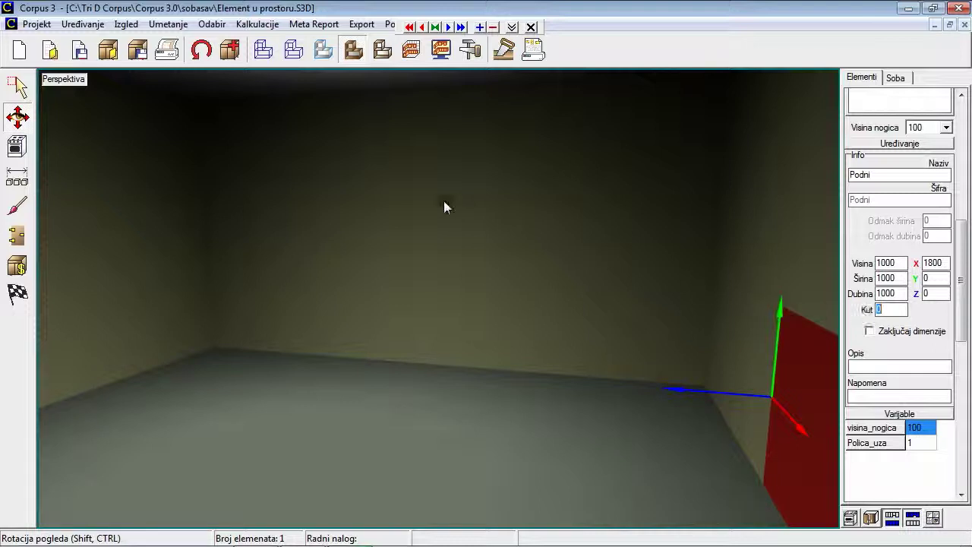
Select the Podni cube sunk into the wall and set its Z position to 1000 to match its depth.
drag(512, 428, 195, 411)
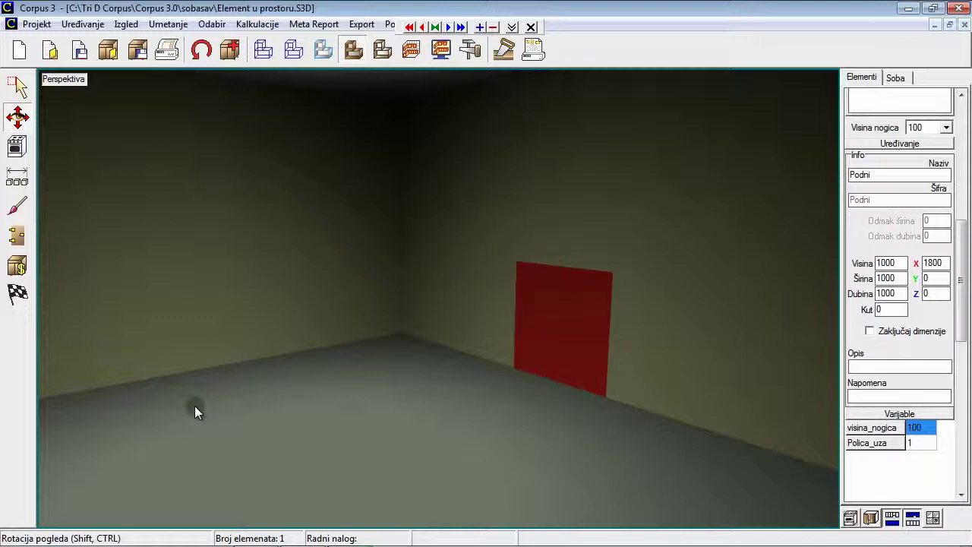
click(946, 294)
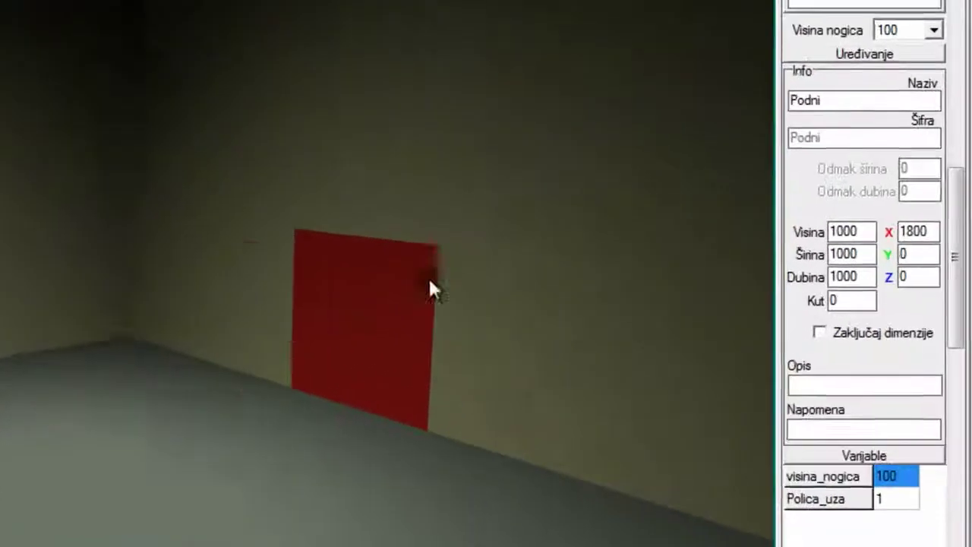
click(389, 284)
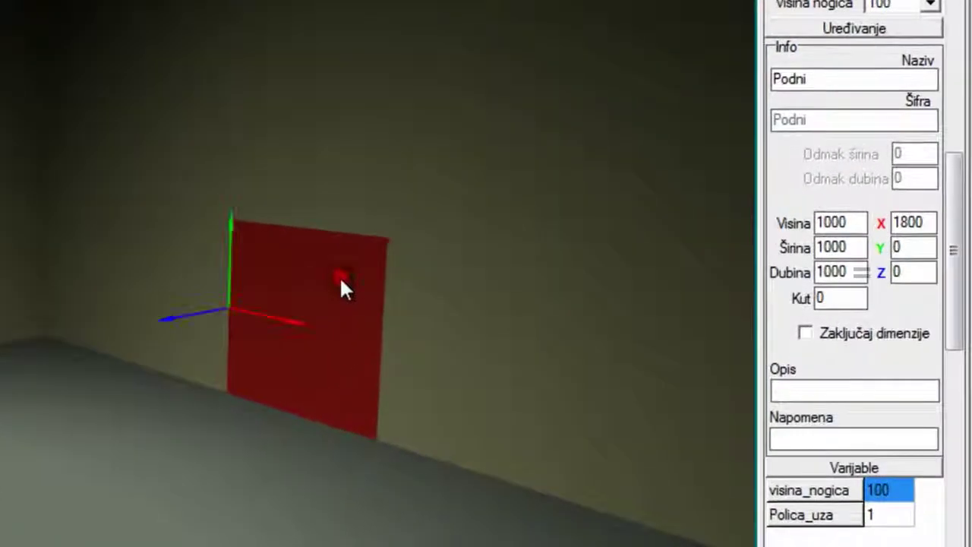
click(907, 277)
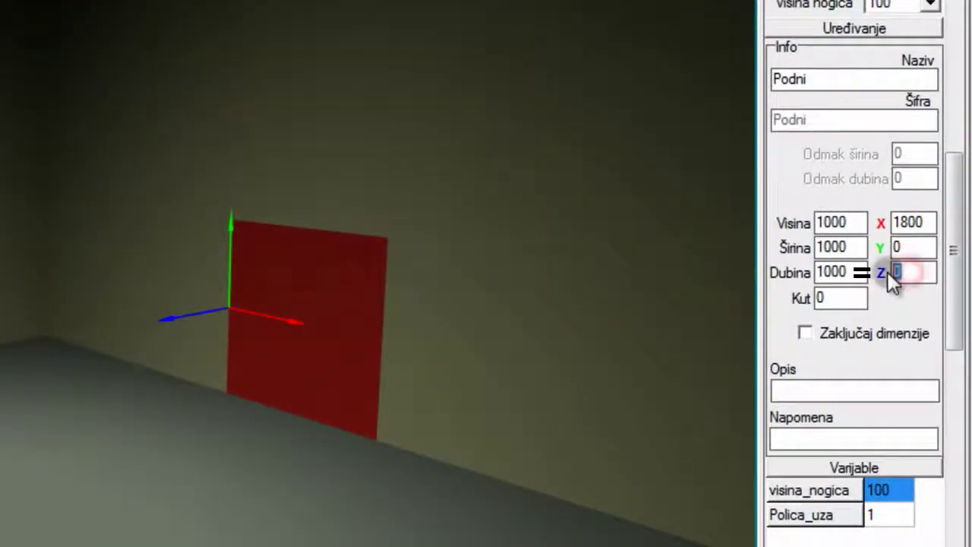
text(1000)
key(Return)
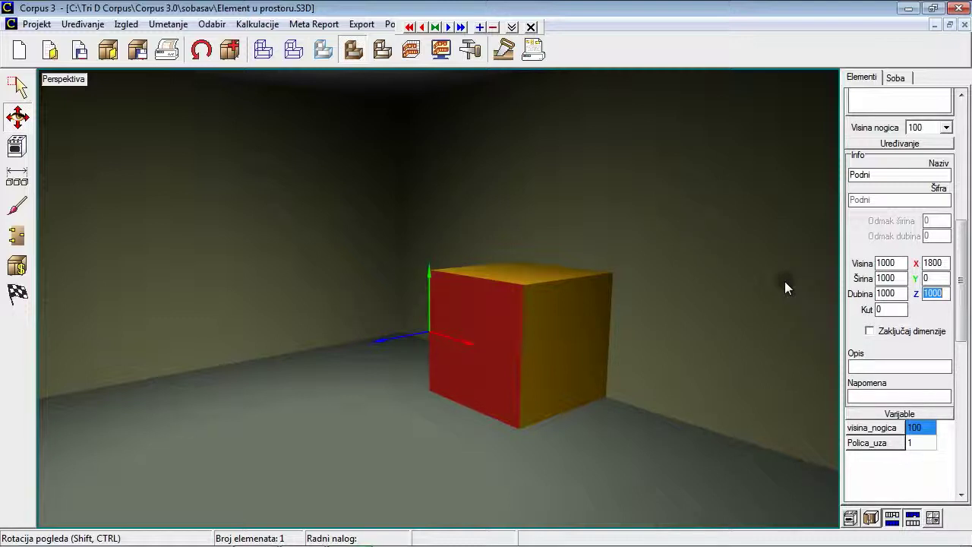
Place the Podni cube in the room corner by setting its X position to 0, and check its placement against both walls.
click(944, 263)
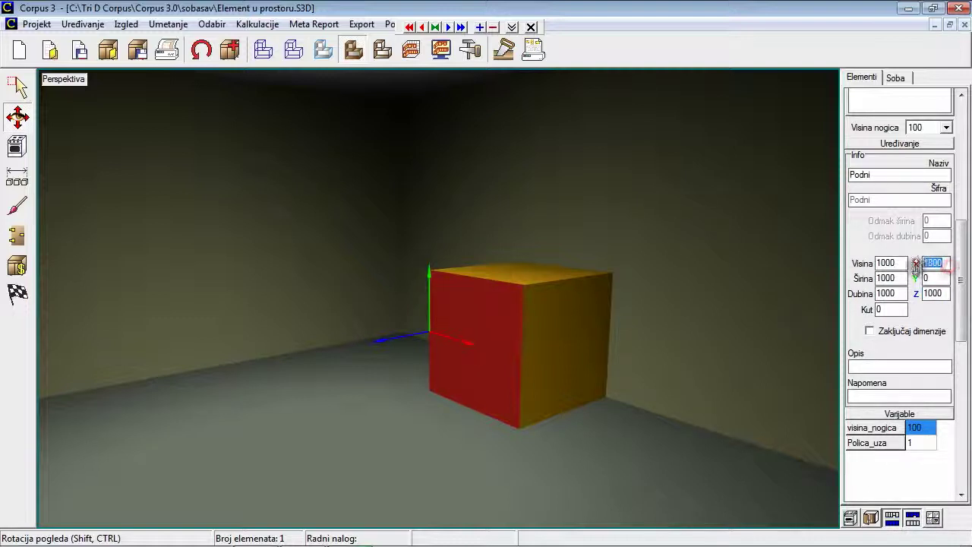
text(0)
key(Return)
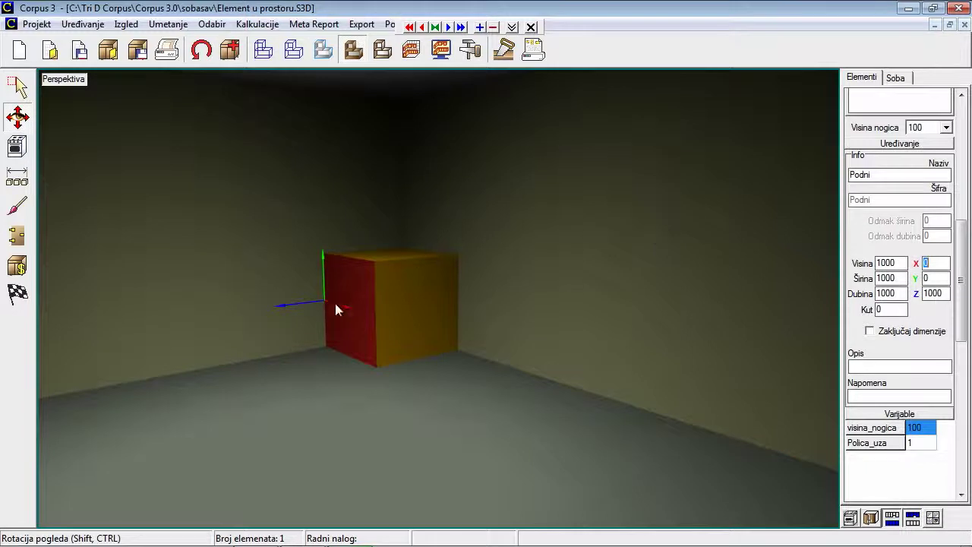
click(258, 430)
drag(262, 409, 400, 265)
drag(502, 384, 411, 430)
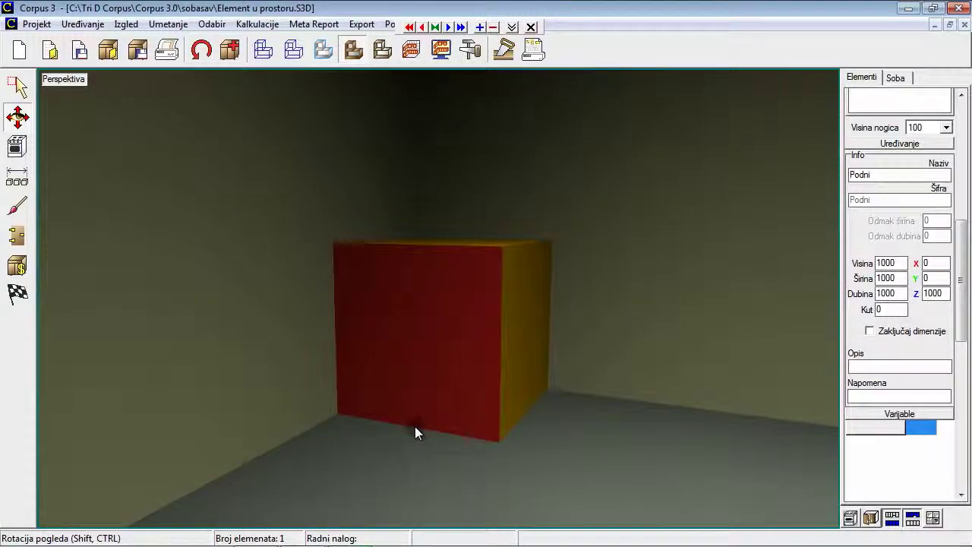